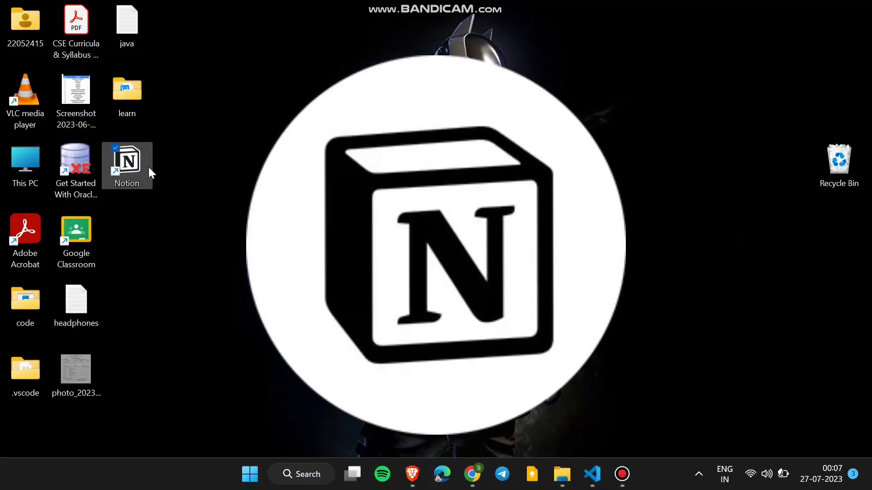
# Launch Notion from its desktop shortcut
pyautogui.doubleClick(131, 165)
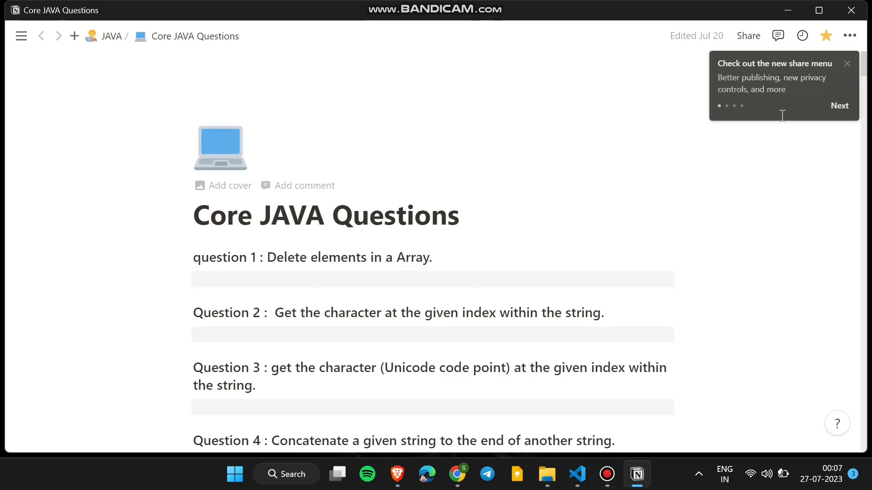
# Close the 'Check out the new share menu' tip on the Core JAVA Questions page
pyautogui.click(847, 63)
pyautogui.scroll(-5, 436, 272)
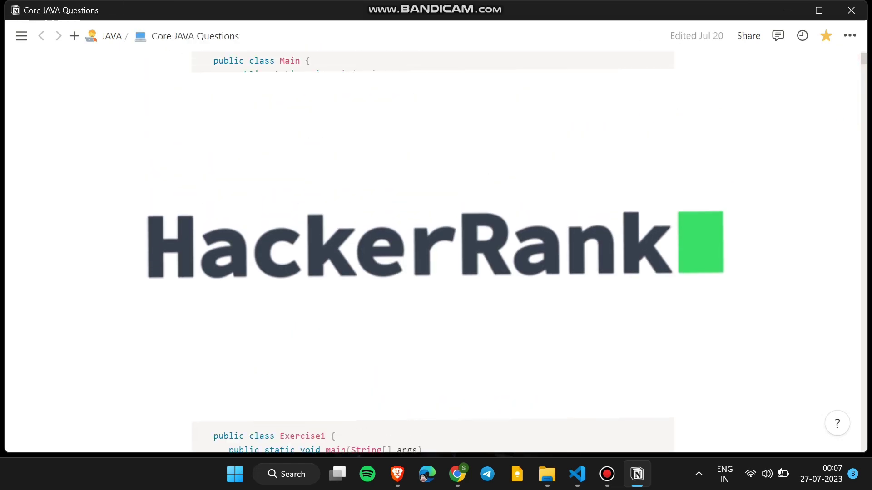
pyautogui.scroll(5, 436, 273)
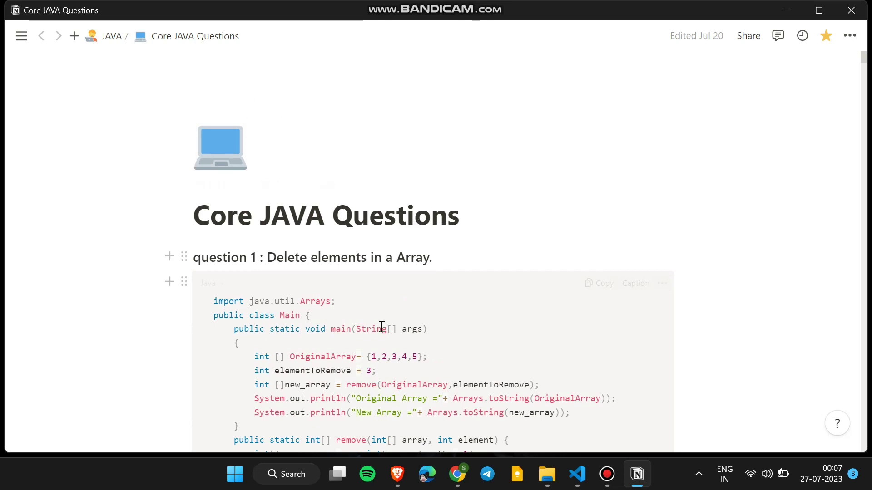
# Lock the sidebar open, then expand and collapse the GERMAN page
pyautogui.click(21, 36)
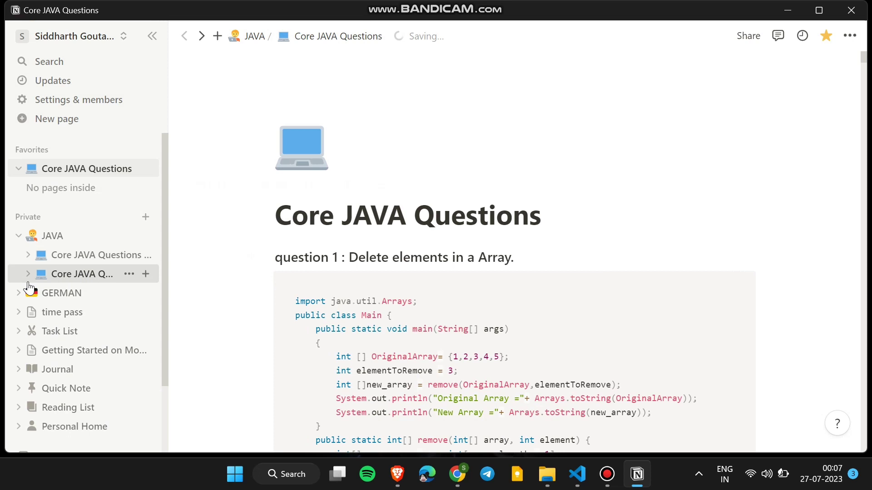
pyautogui.moveTo(359, 110)
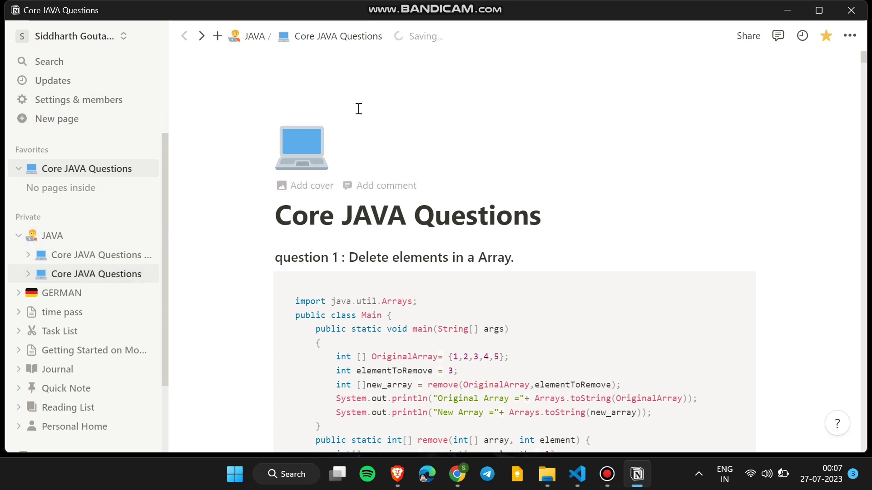
pyautogui.click(19, 293)
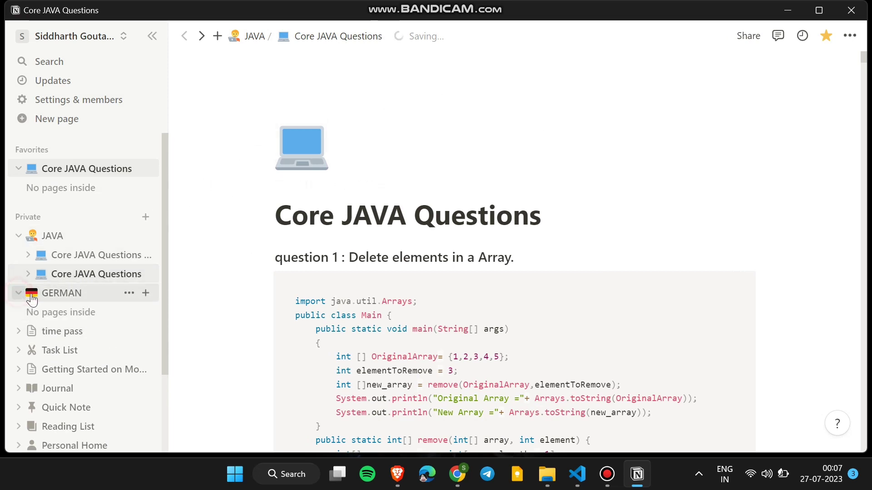
pyautogui.click(18, 292)
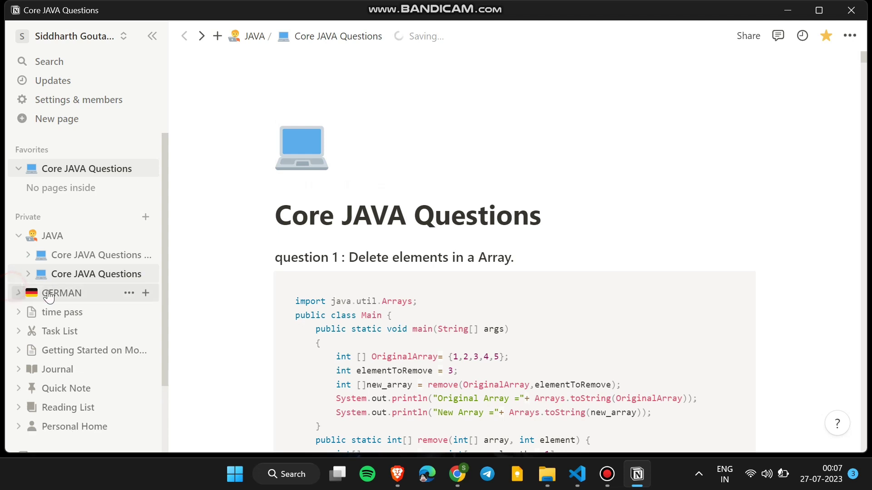
# Open the other Core JAVA Questions page and insert a Code block under 'Question 3 : Array multiplicity'
pyautogui.click(130, 278)
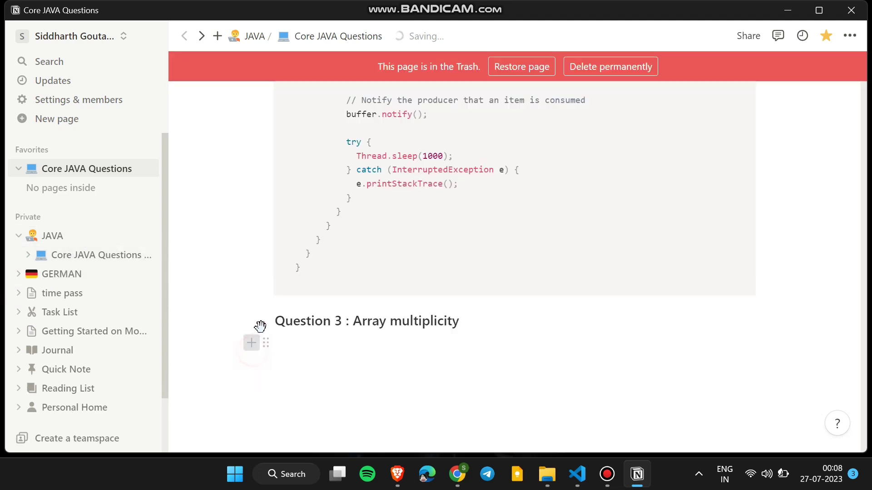
pyautogui.click(251, 343)
pyautogui.scroll(-5, 368, 273)
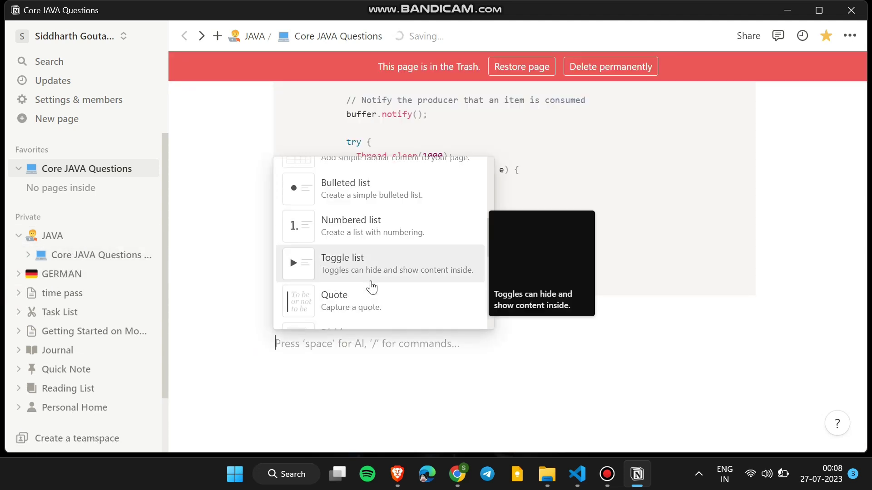
pyautogui.scroll(-3, 368, 273)
pyautogui.scroll(-2, 369, 266)
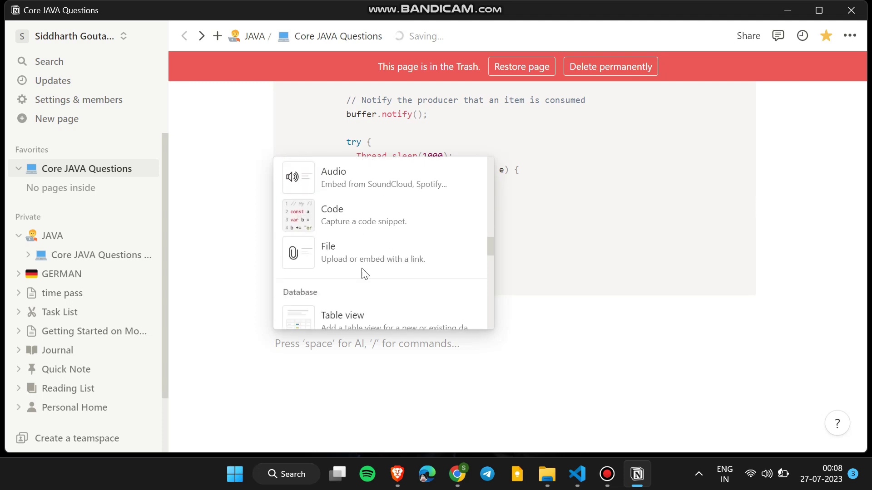
pyautogui.click(359, 203)
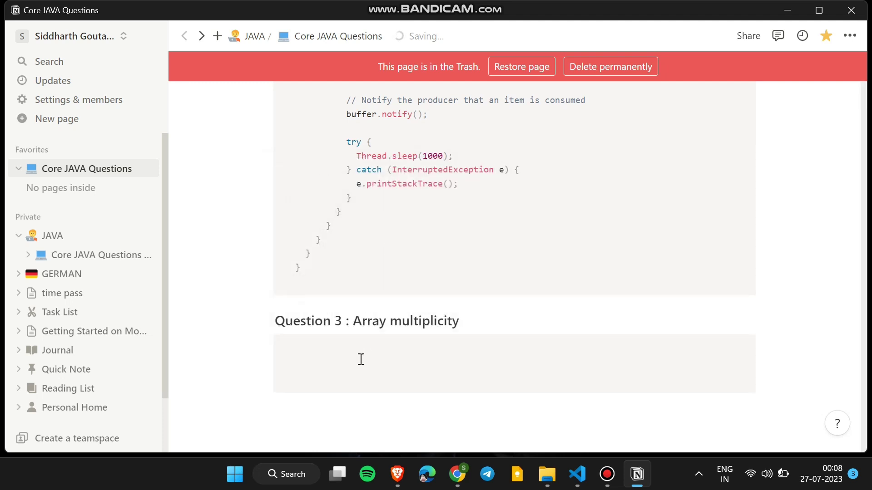
# Search the code block's languages for Rust and Kotlin, leaving it set to Java
pyautogui.click(303, 348)
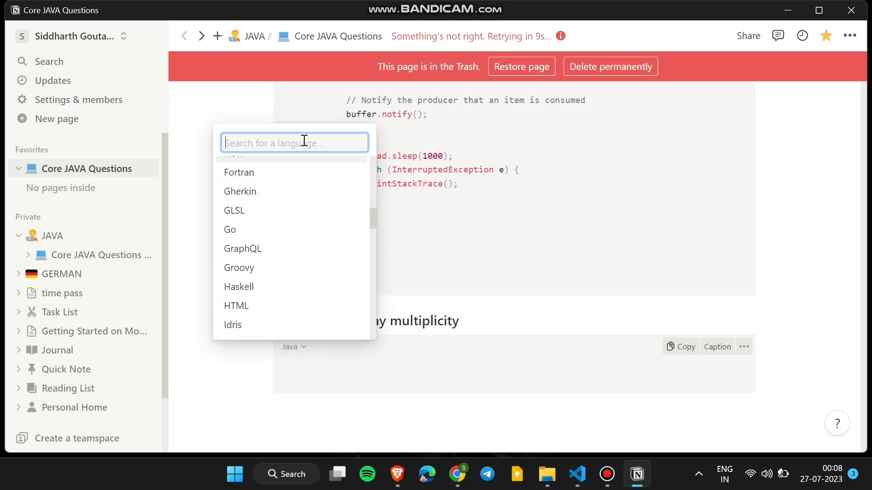
pyautogui.write('rus')
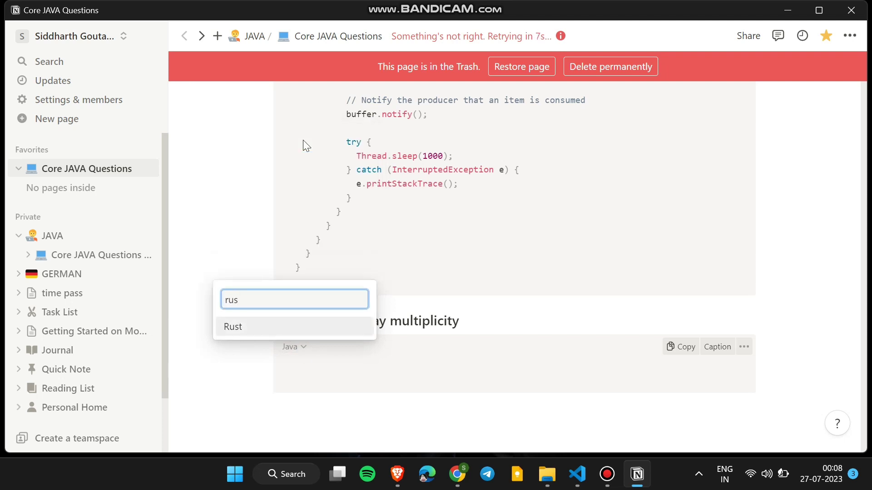
pyautogui.press('BackSpace')
pyautogui.press('BackSpace')
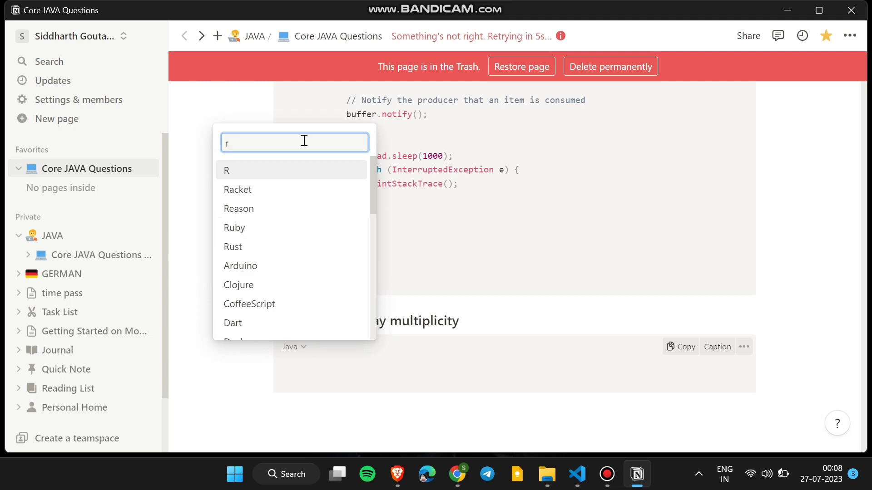
pyautogui.press('BackSpace')
pyautogui.write('ko')
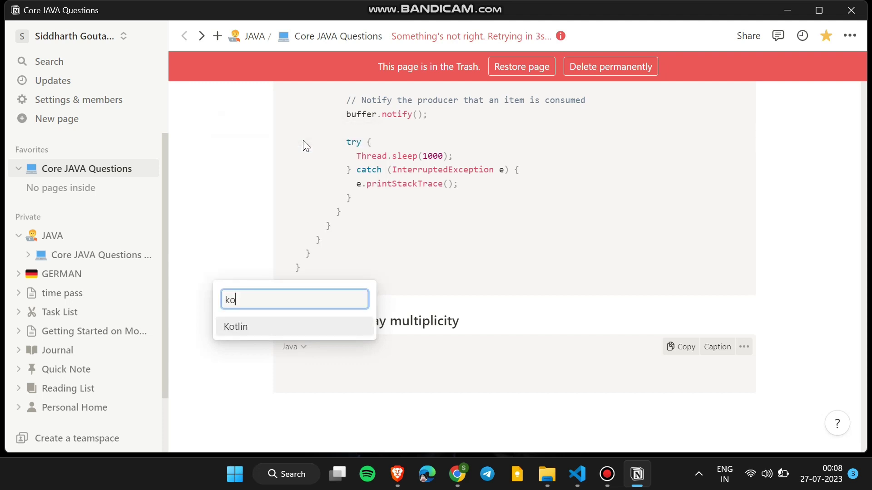
pyautogui.press('BackSpace')
pyautogui.press('BackSpace')
pyautogui.press('BackSpace')
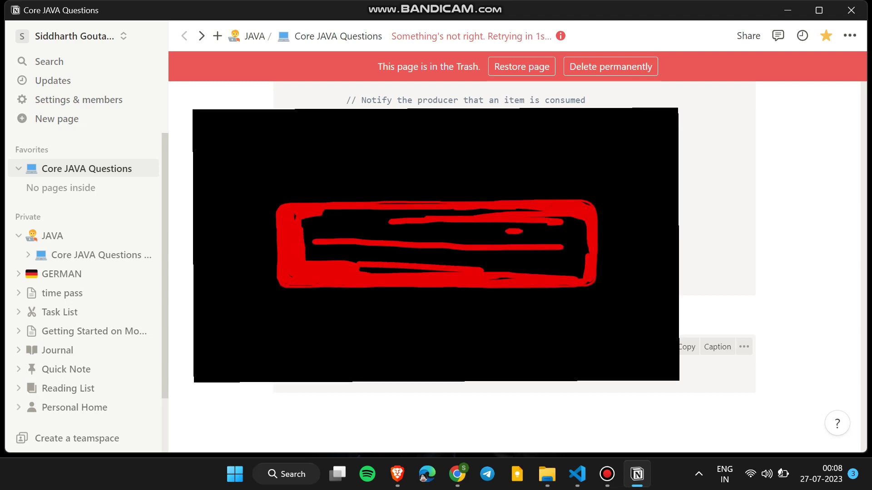